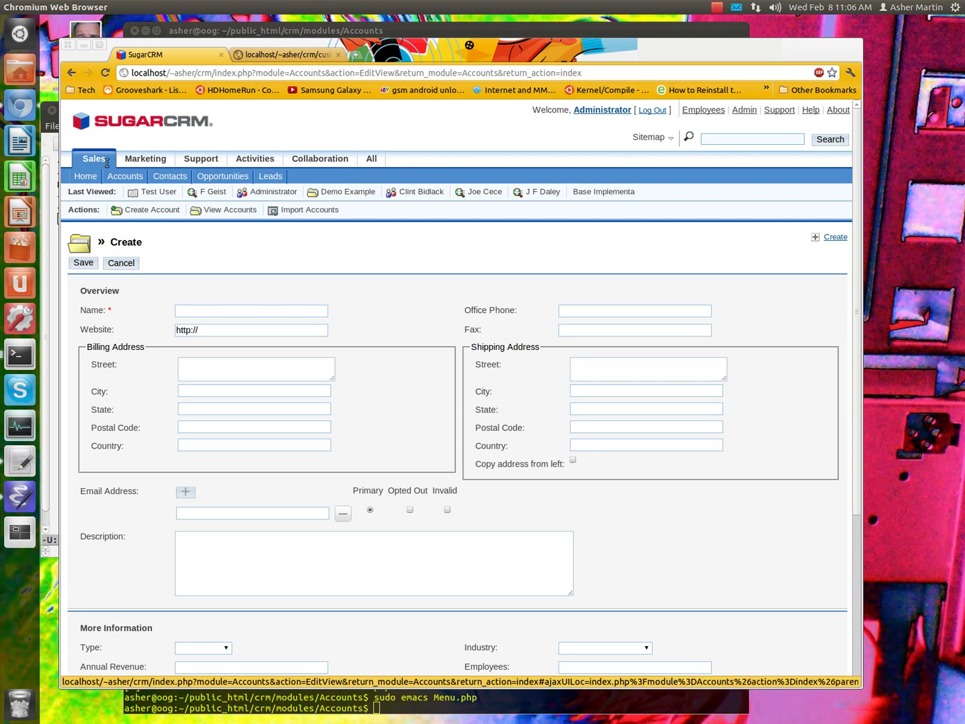
- Return from the new account form to the Accounts list view
{"action": "left_click", "coordinate": [116, 177]}
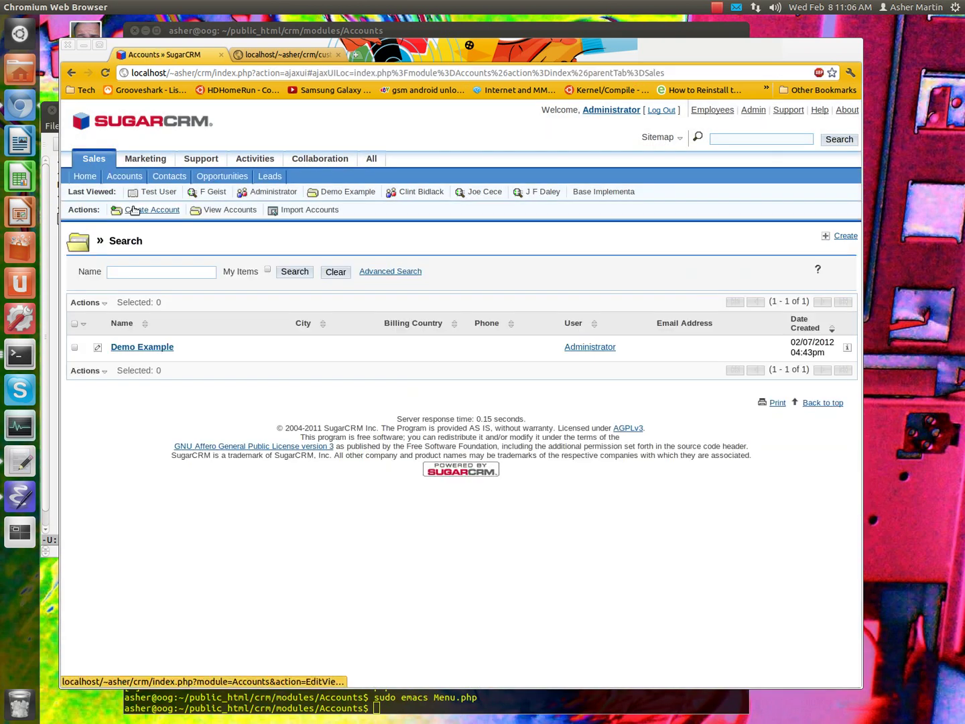
- Inspect the Create Account link's markup to reveal its index.php EditView href
{"action": "right_click", "coordinate": [145, 213]}
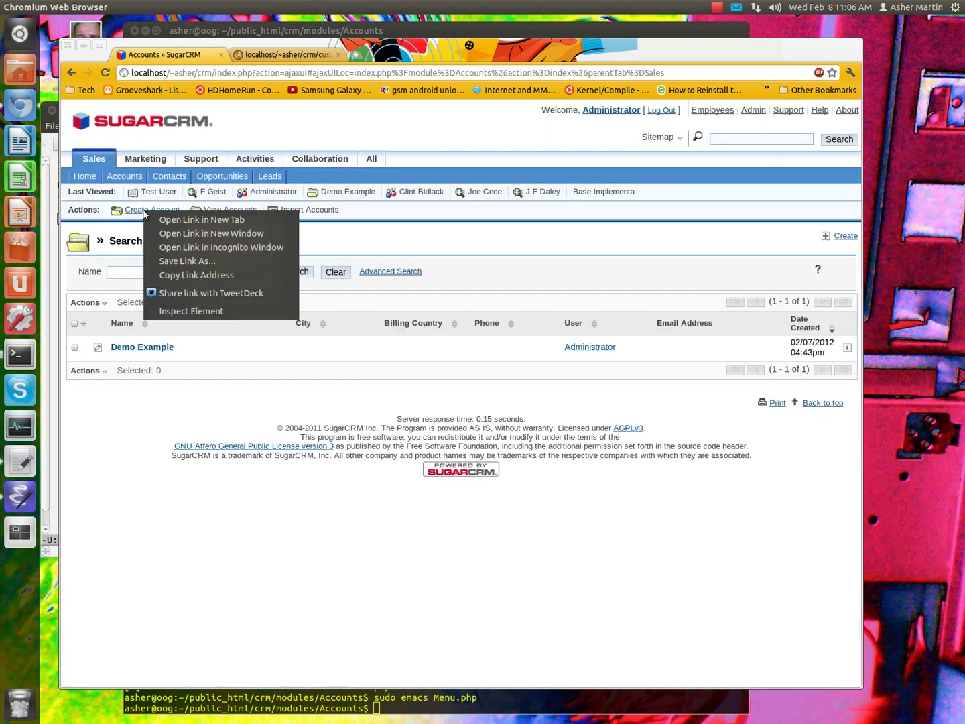
{"action": "left_click", "coordinate": [186, 312]}
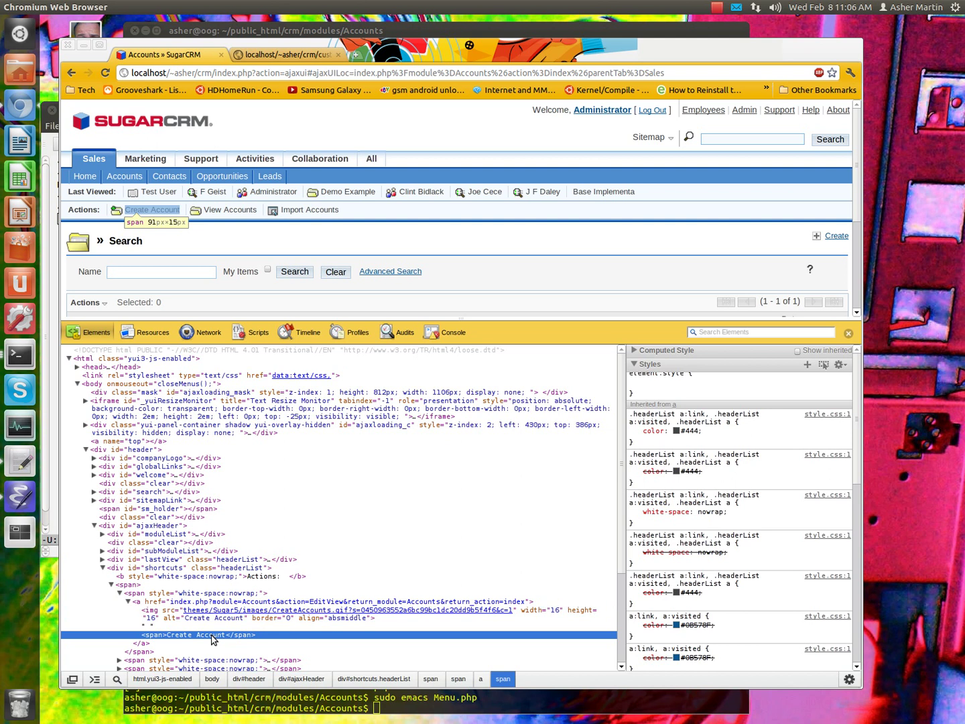
- Go up two folders to the crm root and grep recursively for "Create Account"
{"action": "left_click", "coordinate": [291, 709]}
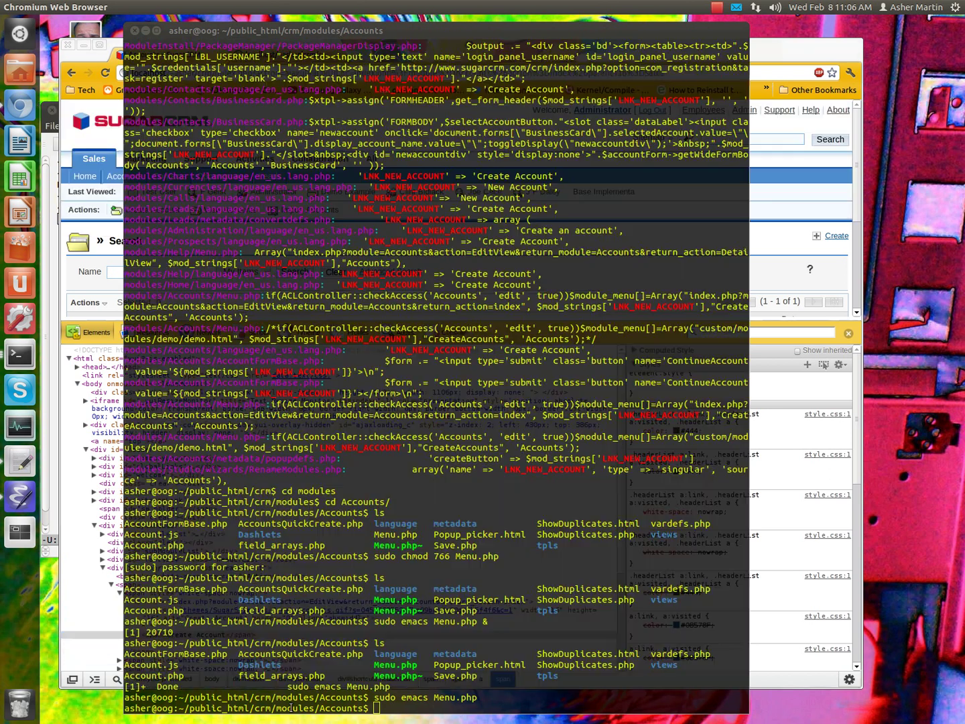
{"action": "type", "text": "cd ."}
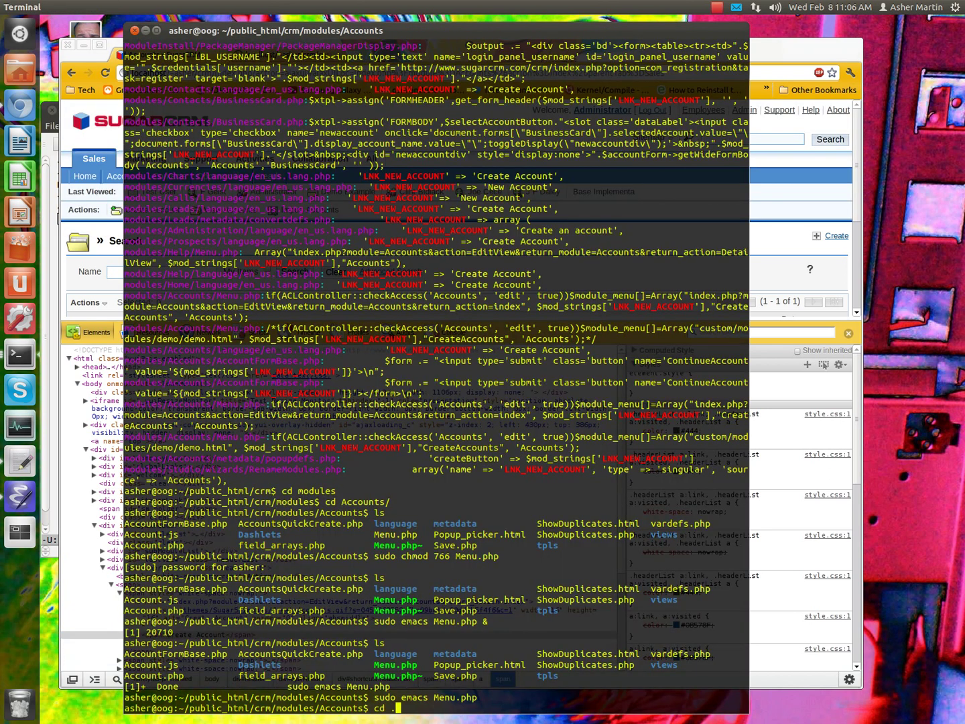
{"action": "type", "text": "."}
{"action": "key", "text": "Return"}
{"action": "type", "text": "cd .."}
{"action": "key", "text": "Return"}
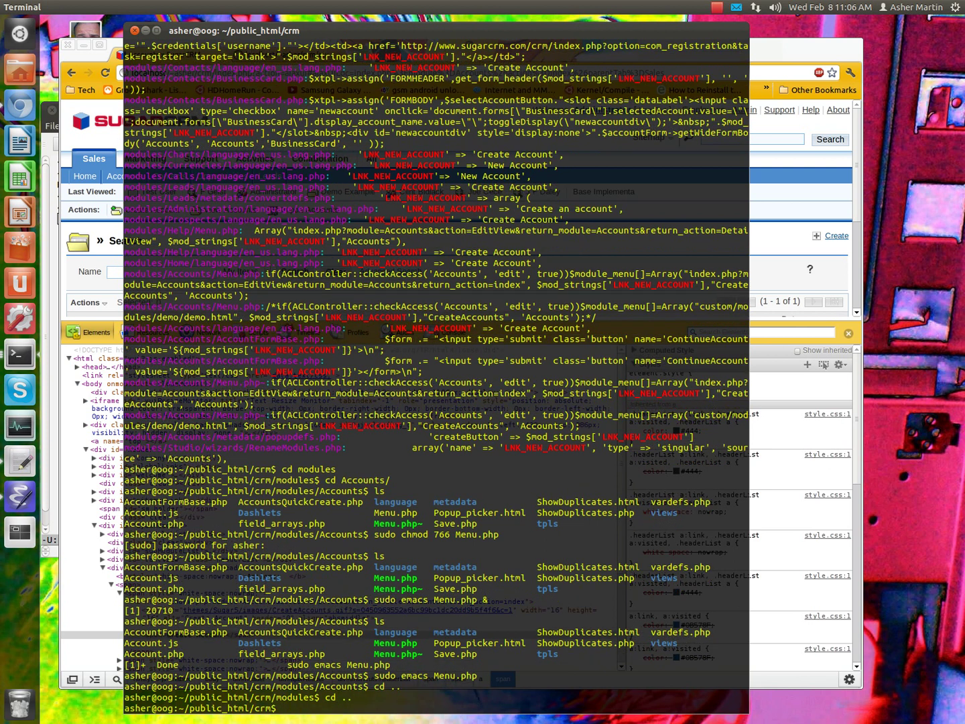
{"action": "type", "text": "grep -"}
{"action": "type", "text": "r \""}
{"action": "type", "text": "Create "}
{"action": "type", "text": "Account"}
{"action": "type", "text": "\" *"}
{"action": "key", "text": "Return"}
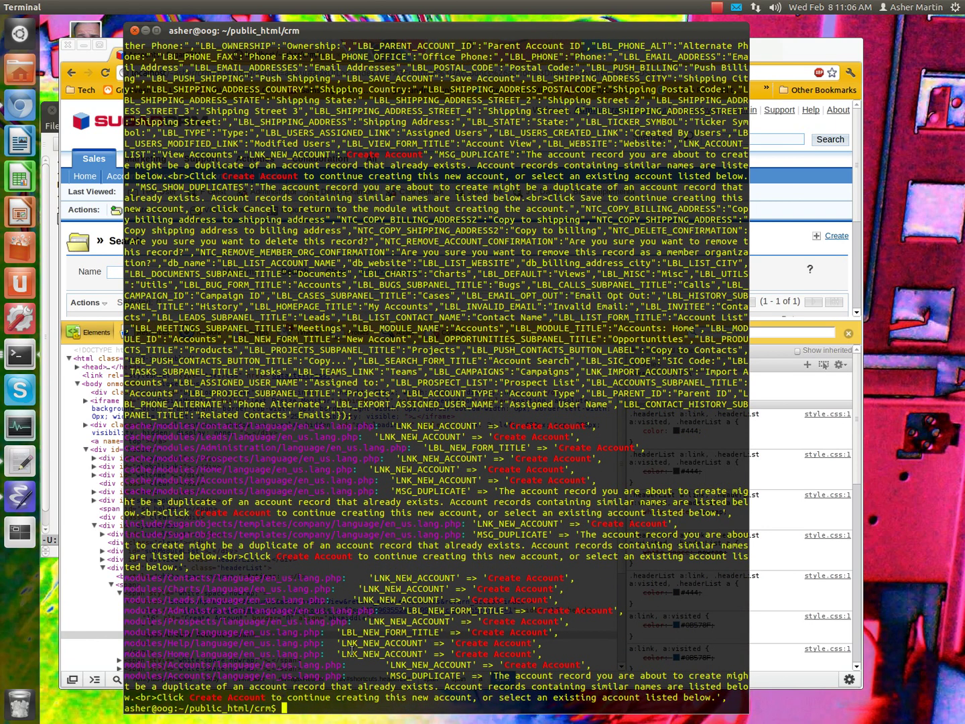
- Highlight LNK_NEW_ACCOUNT, then grep case-insensitively for LNK_NEW_ACCOUNT across all files
{"action": "left_click_drag", "start_coordinate": [375, 579], "coordinate": [454, 577]}
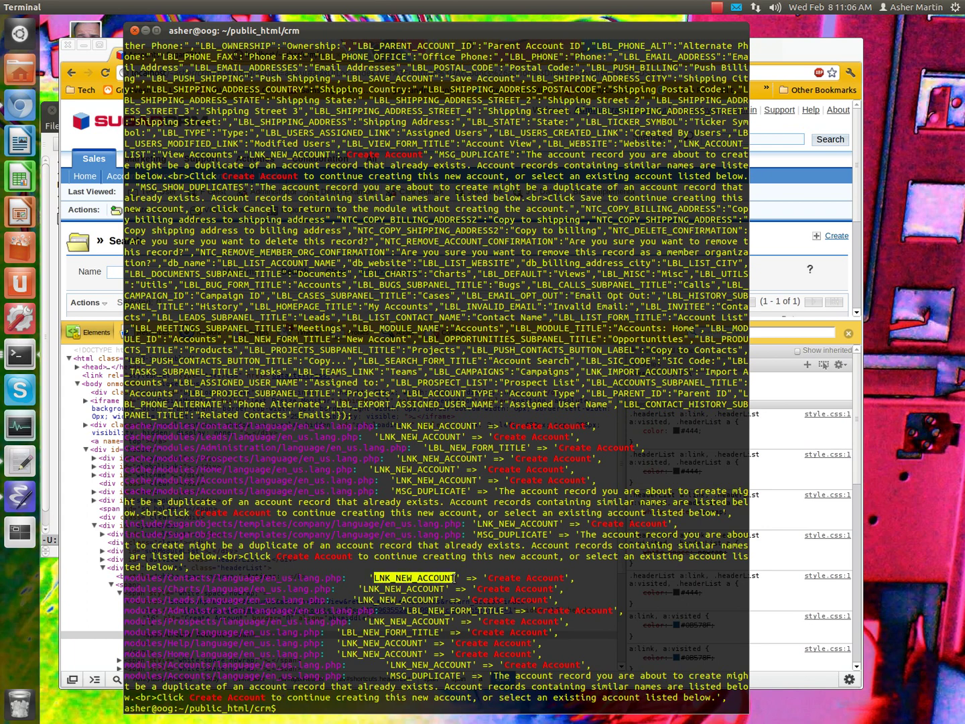
{"action": "left_click", "coordinate": [338, 701]}
{"action": "type", "text": "grep -"}
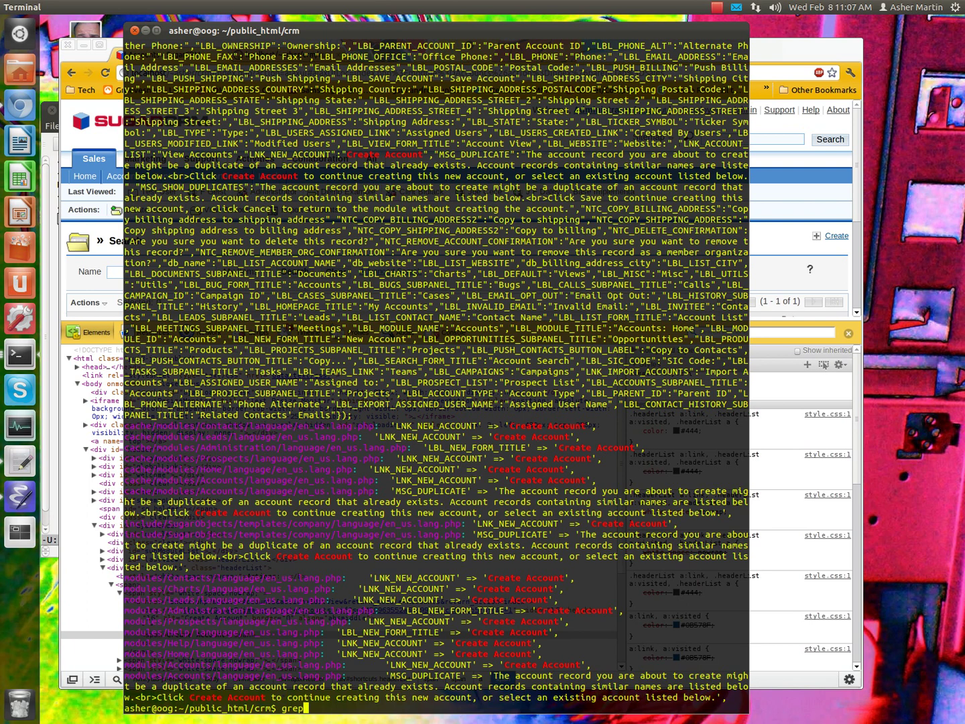
{"action": "type", "text": "r -"}
{"action": "type", "text": "i"}
{"action": "type", "text": " LN"}
{"action": "type", "text": "K_NEW"}
{"action": "type", "text": "_ACCOUN"}
{"action": "type", "text": "T *"}
{"action": "key", "text": "Return"}
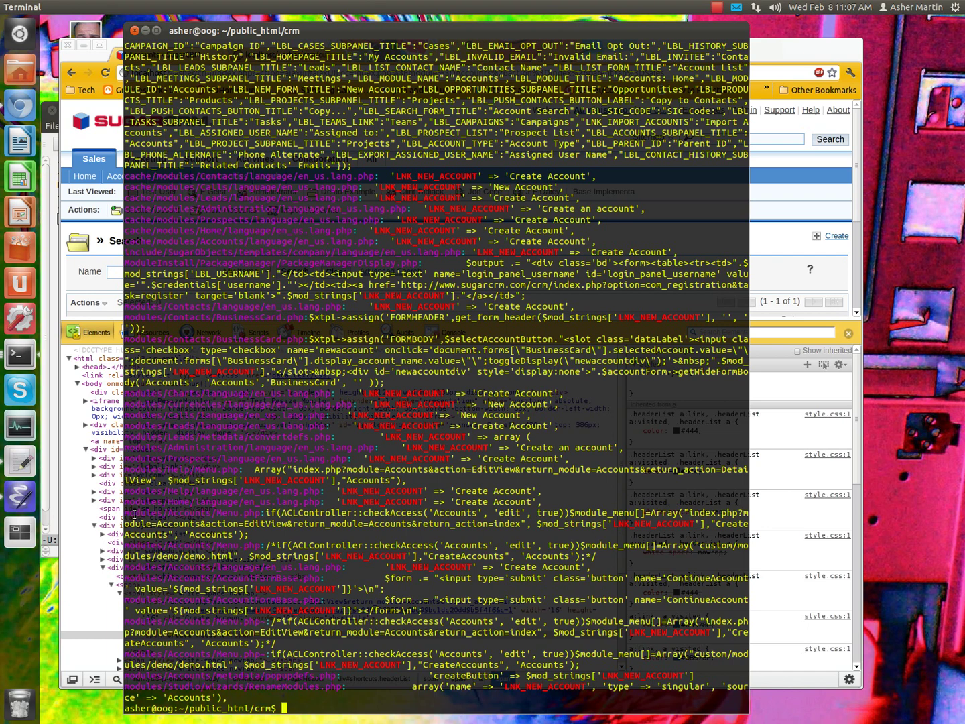
- Highlight the modules/Accounts/Menu.php match and its EditView URL, then return to Chromium
{"action": "mouse_move", "coordinate": [126, 512]}
{"action": "left_mouse_down"}
{"action": "mouse_move", "coordinate": [258, 514]}
{"action": "mouse_move", "coordinate": [293, 530]}
{"action": "left_mouse_up"}
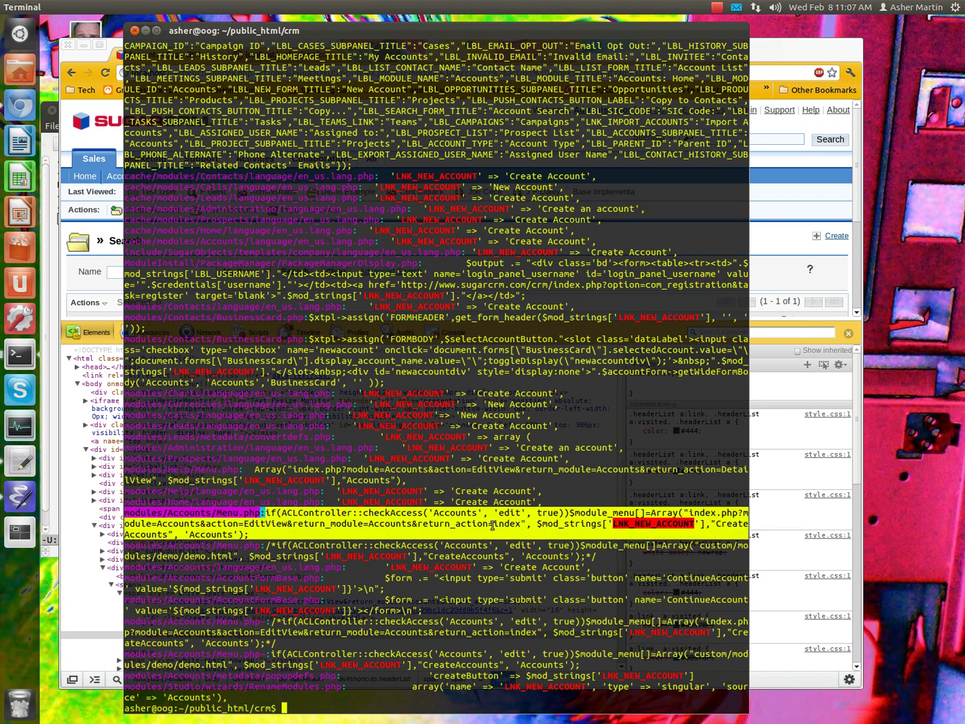
{"action": "left_click", "coordinate": [154, 525]}
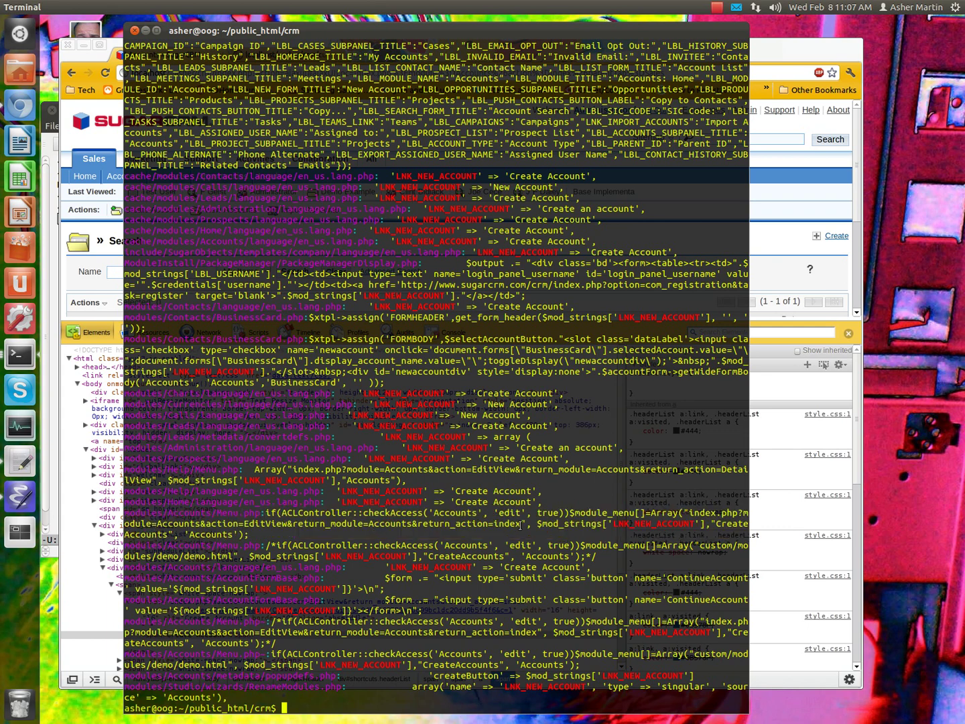
{"action": "left_click_drag", "start_coordinate": [521, 524], "coordinate": [691, 513]}
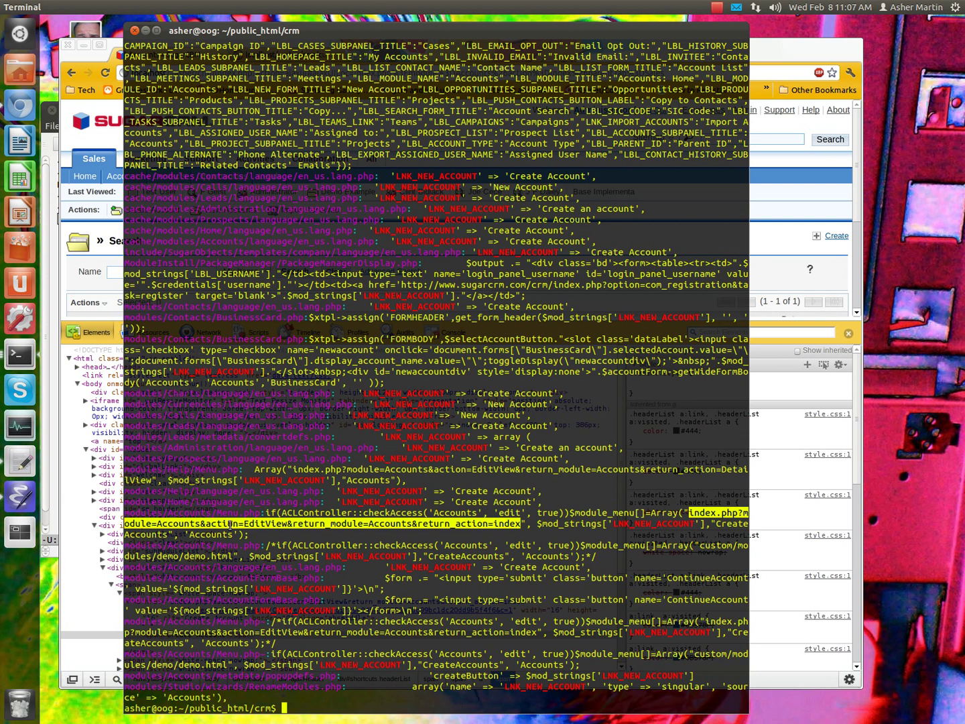
{"action": "left_click", "coordinate": [111, 43]}
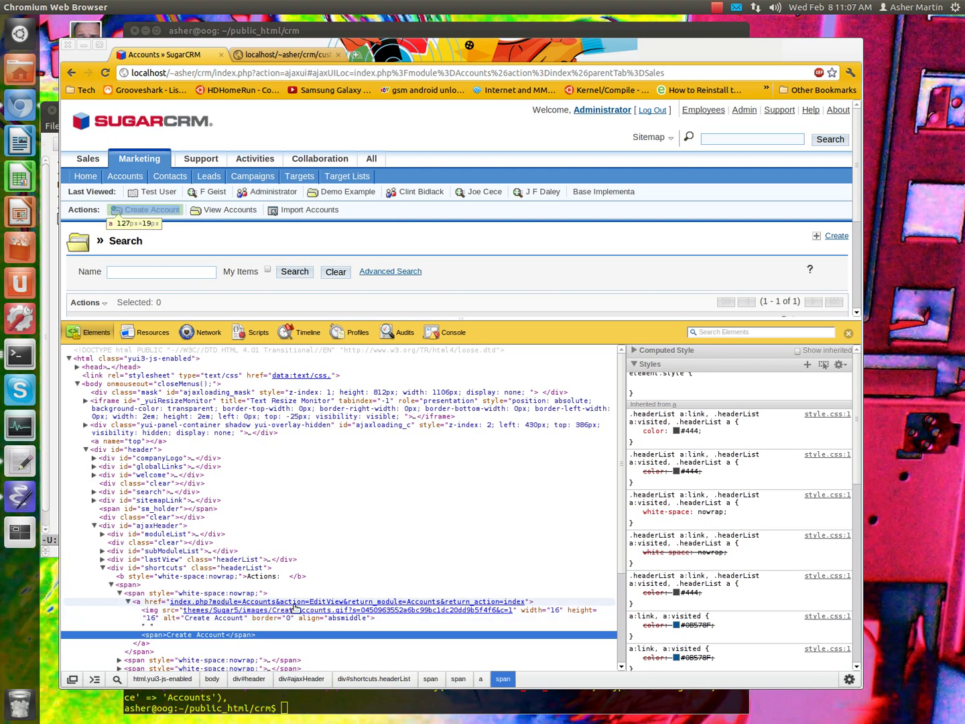
- Change into modules/Accounts and list its files
{"action": "left_click", "coordinate": [308, 713]}
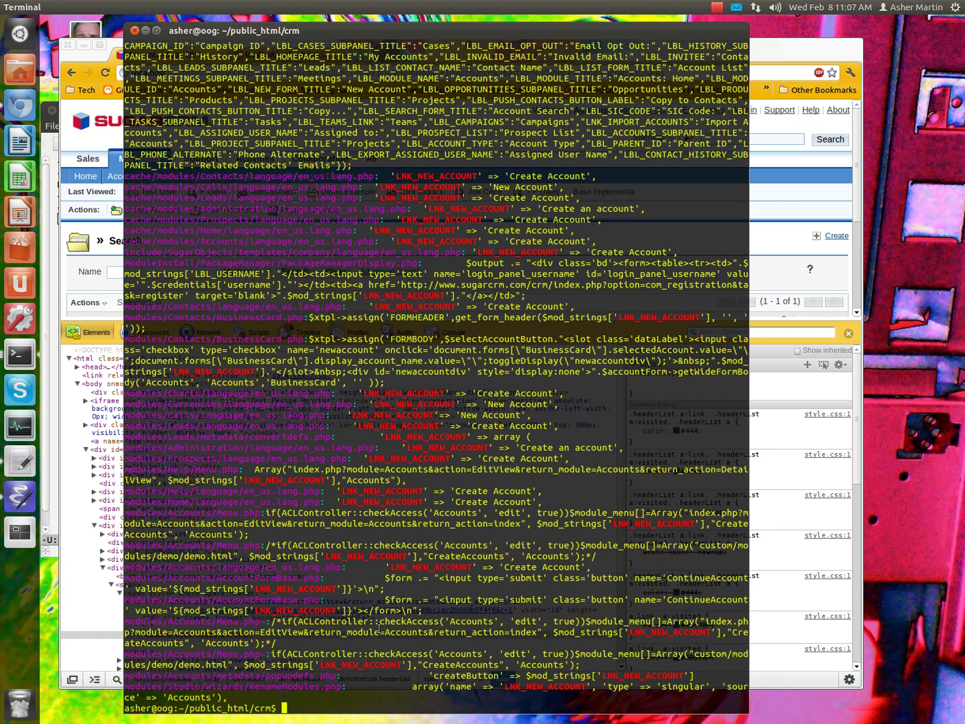
{"action": "type", "text": "cd mo"}
{"action": "type", "text": "dules/Ac"}
{"action": "type", "text": "c"}
{"action": "key", "text": "Tab"}
{"action": "key", "text": "Return"}
{"action": "type", "text": "ls"}
{"action": "key", "text": "Return"}
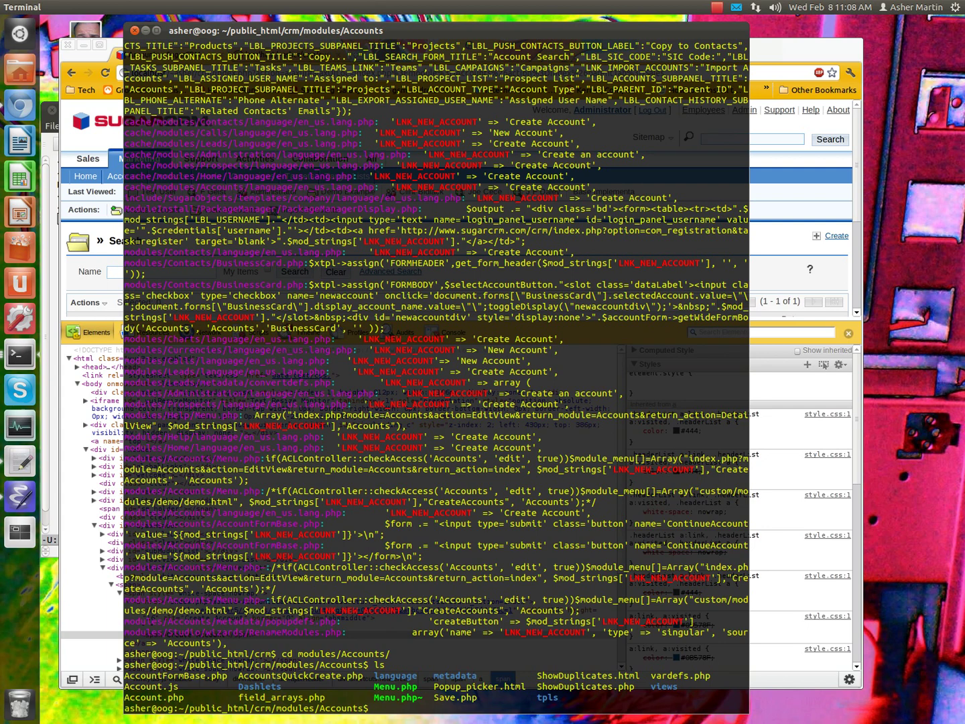
{"action": "type", "text": "sudo "}
{"action": "type", "text": "Menu"}
{"action": "type", "text": ".php"}
- Open Menu.php in Emacs with sudo
{"action": "key", "text": "Left"}
{"action": "key", "text": "Left"}
{"action": "key", "text": "Left"}
{"action": "key", "text": "Left"}
{"action": "key", "text": "Left"}
{"action": "key", "text": "Left"}
{"action": "type", "text": "emacs"}
{"action": "key", "text": "Right"}
{"action": "key", "text": "Right"}
{"action": "key", "text": "Right"}
{"action": "key", "text": "Right"}
{"action": "key", "text": "Right"}
{"action": "key", "text": "Right"}
{"action": "key", "text": "Right"}
{"action": "key", "text": "Return"}
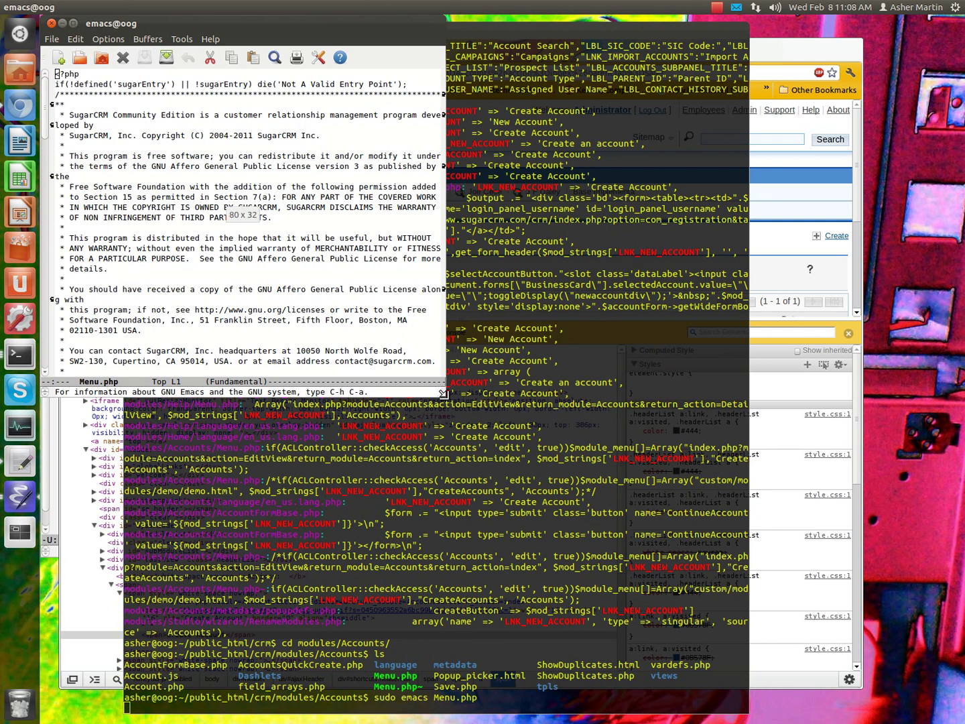
- Comment out the EditView Create Account line, uncomment the demo.html line, and save
{"action": "left_click_drag", "start_coordinate": [445, 398], "coordinate": [658, 570]}
{"action": "scroll", "coordinate": [314, 501], "scroll_direction": "down", "scroll_amount": 6}
{"action": "scroll", "coordinate": [314, 506], "scroll_direction": "up", "scroll_amount": 1}
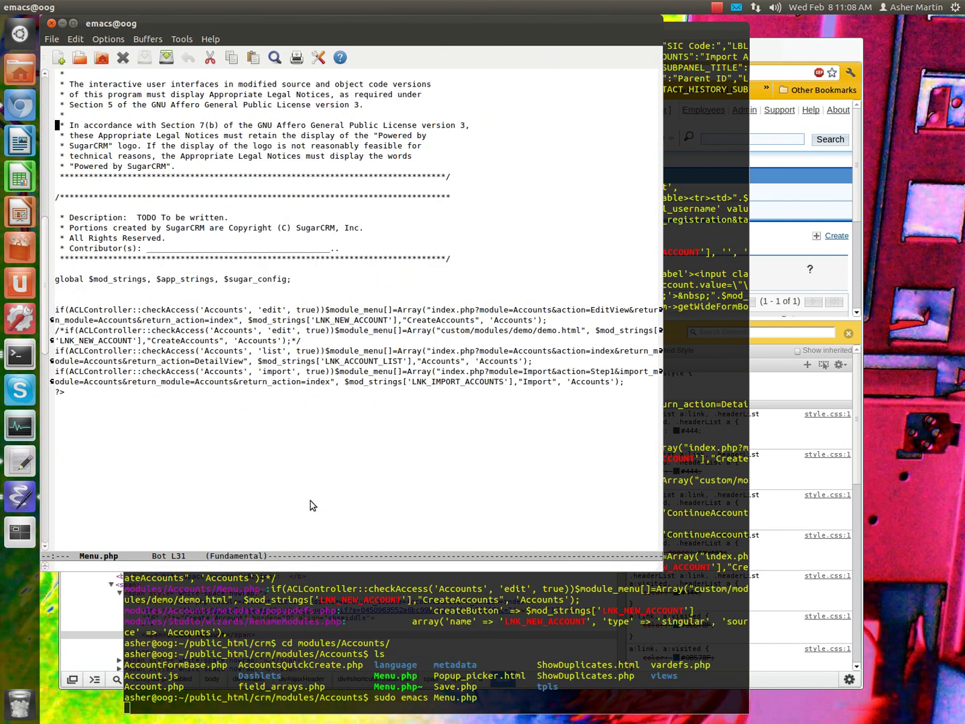
{"action": "left_click", "coordinate": [55, 309]}
{"action": "type", "text": "/*"}
{"action": "key", "text": "End"}
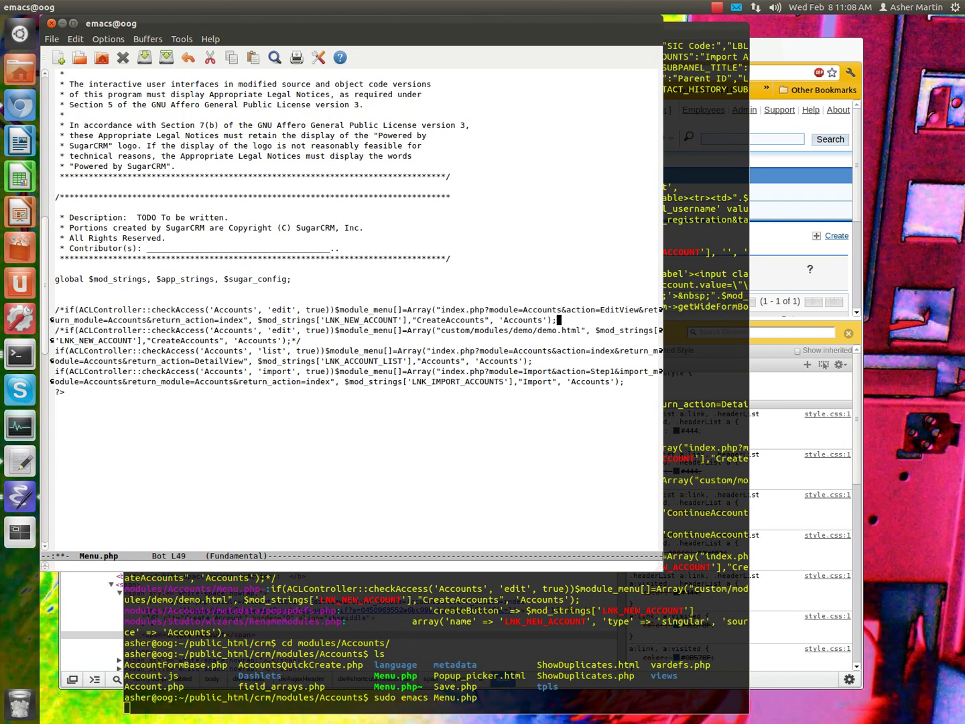
{"action": "type", "text": "/"}
{"action": "key", "text": "Right"}
{"action": "key", "text": "Right"}
{"action": "key", "text": "BackSpace"}
{"action": "key", "text": "BackSpace"}
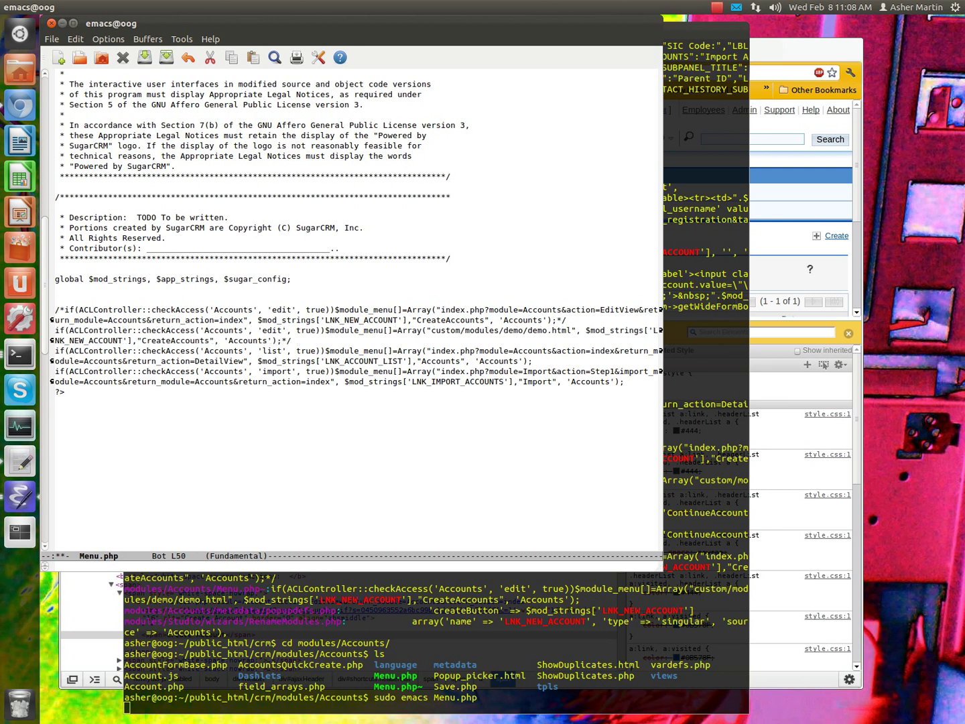
{"action": "key", "text": "End"}
{"action": "key", "text": "ctrl+x"}
{"action": "key", "text": "ctrl+s"}
- Compare the index.php and custom/modules/demo/demo.html targets, resave Menu.php, and close Emacs
{"action": "left_click_drag", "start_coordinate": [444, 311], "coordinate": [566, 310]}
{"action": "left_click", "coordinate": [501, 330]}
{"action": "left_click_drag", "start_coordinate": [431, 331], "coordinate": [574, 331]}
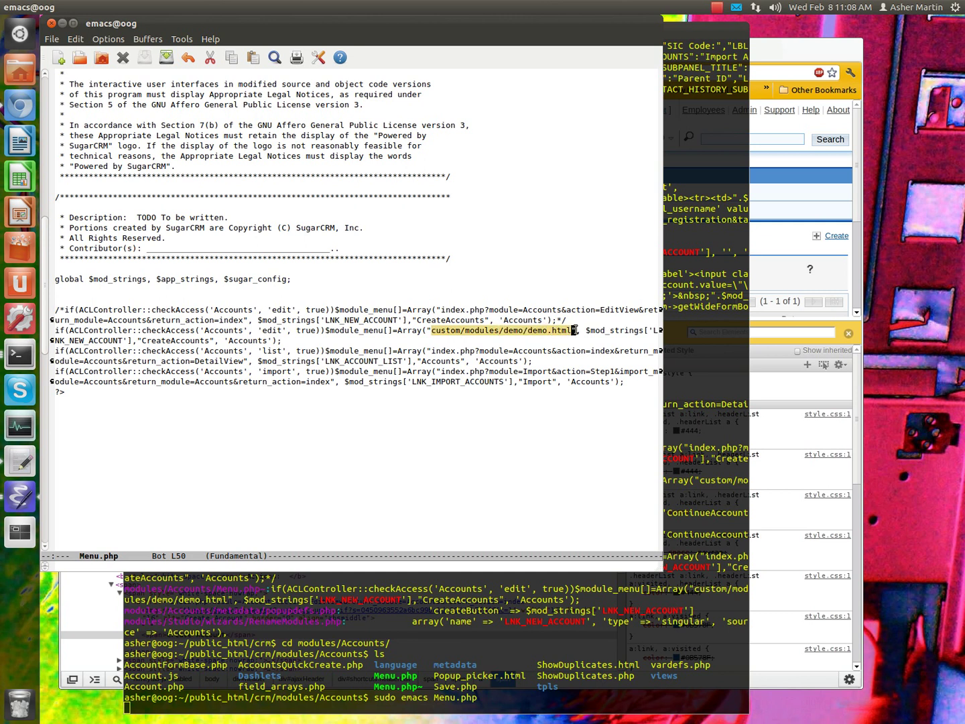
{"action": "left_click", "coordinate": [465, 311]}
{"action": "left_click_drag", "start_coordinate": [442, 309], "coordinate": [578, 310]}
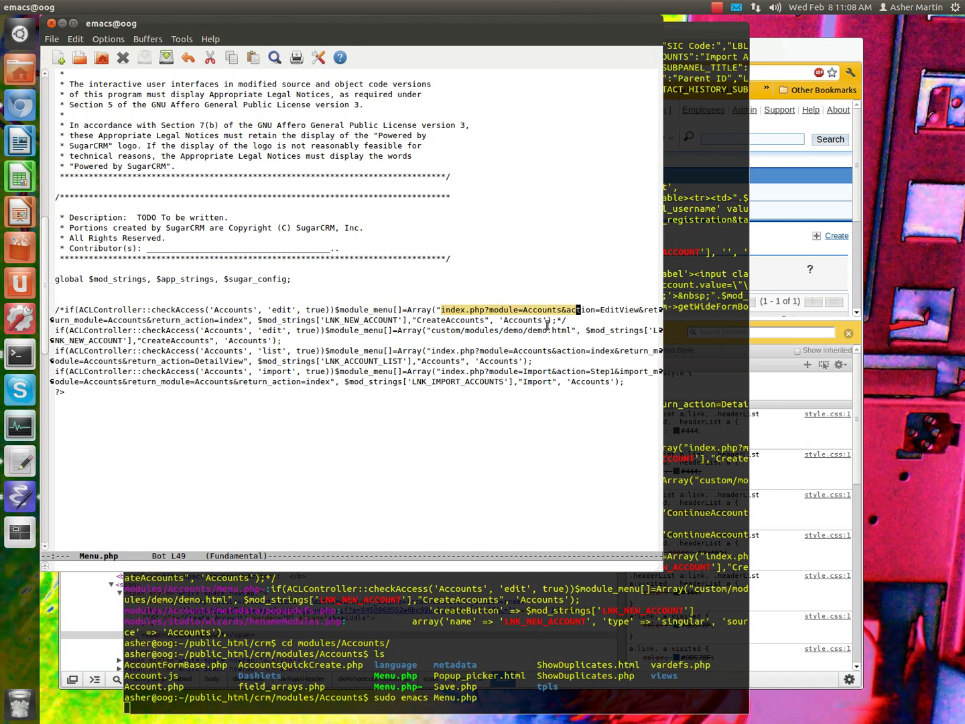
{"action": "key", "text": "ctrl+x"}
{"action": "key", "text": "ctrl+s"}
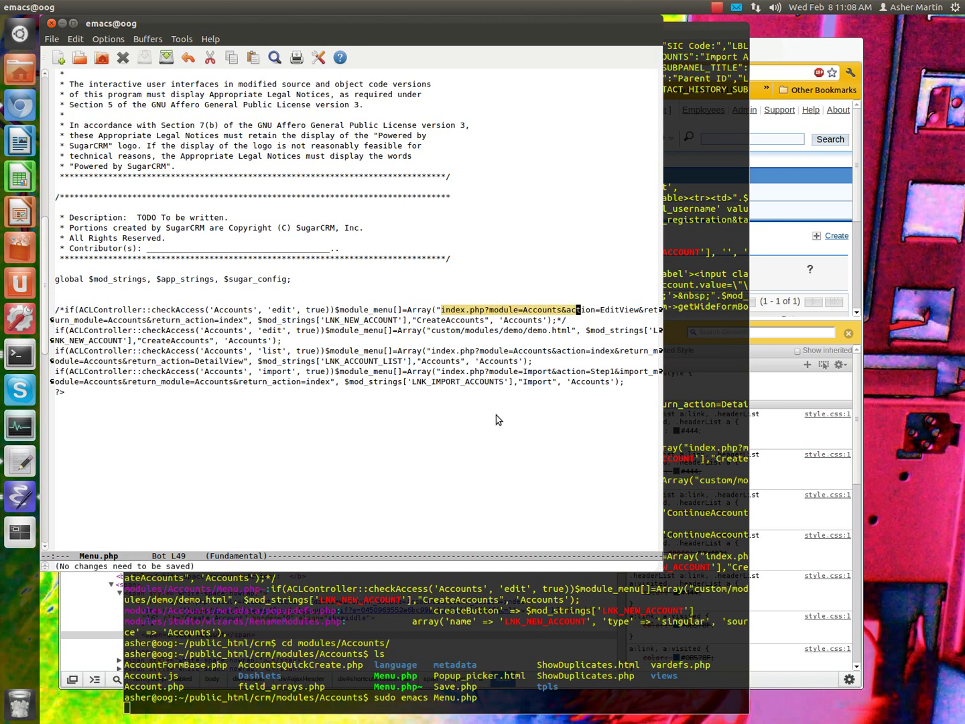
{"action": "left_click", "coordinate": [486, 412]}
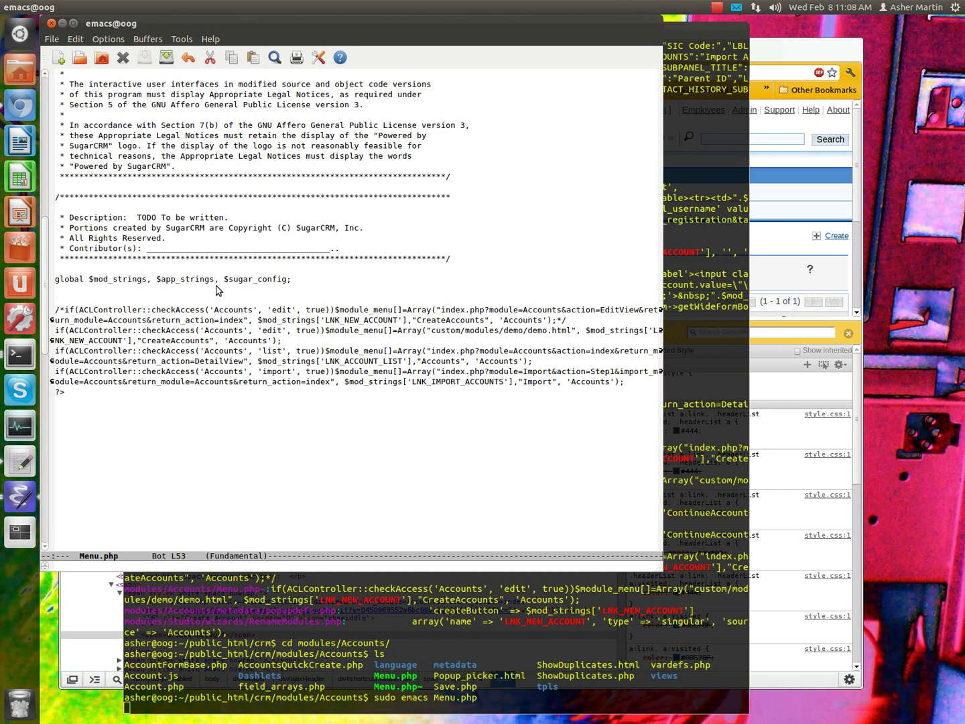
{"action": "left_click", "coordinate": [51, 23]}
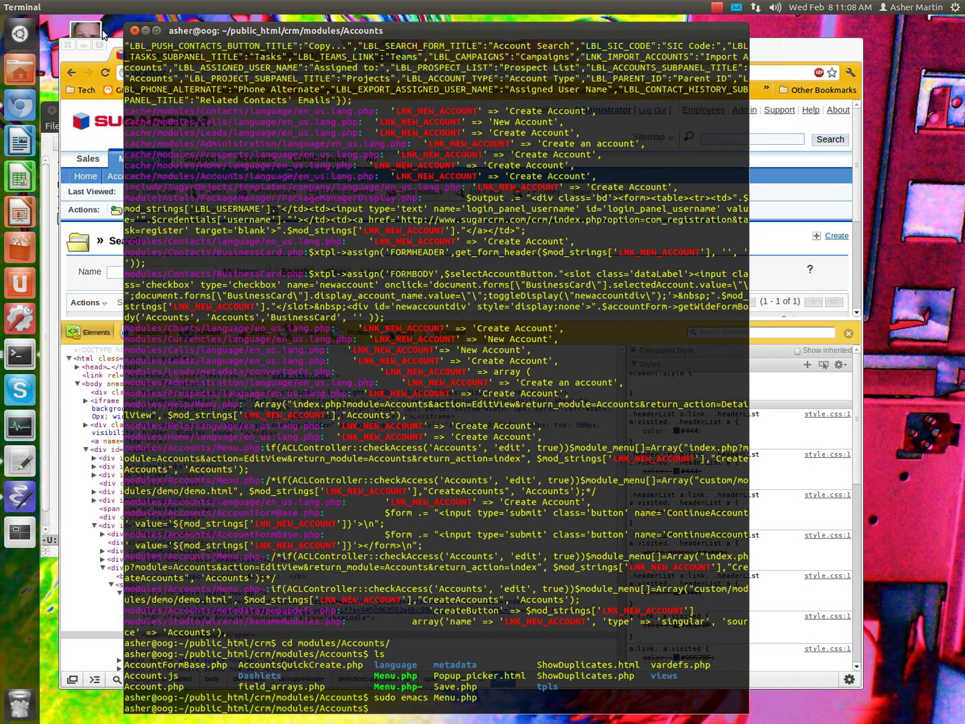
- Close the developer tools, follow Create Account to the HELLO DEMO! page, then go back
{"action": "left_click", "coordinate": [114, 47]}
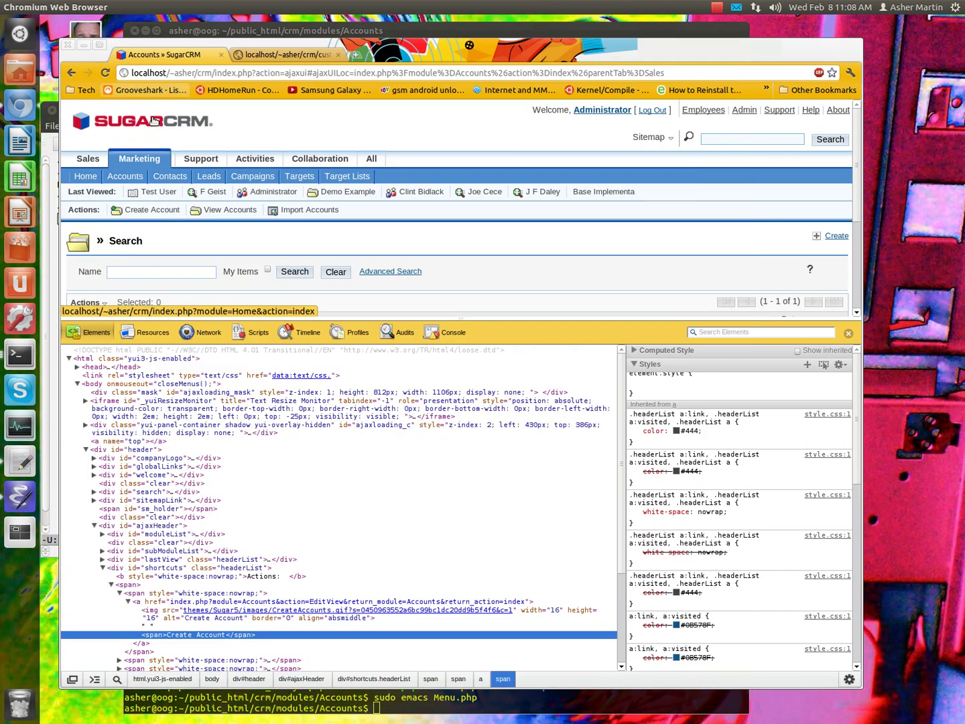
{"action": "left_click", "coordinate": [847, 332]}
{"action": "left_click", "coordinate": [139, 215]}
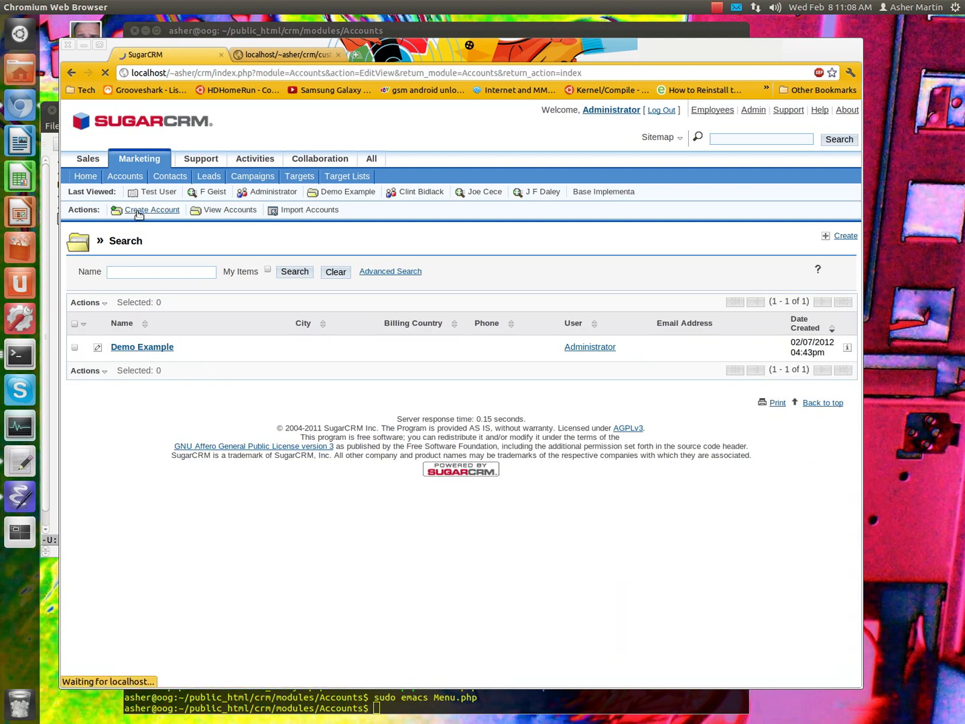
{"action": "left_click", "coordinate": [138, 215]}
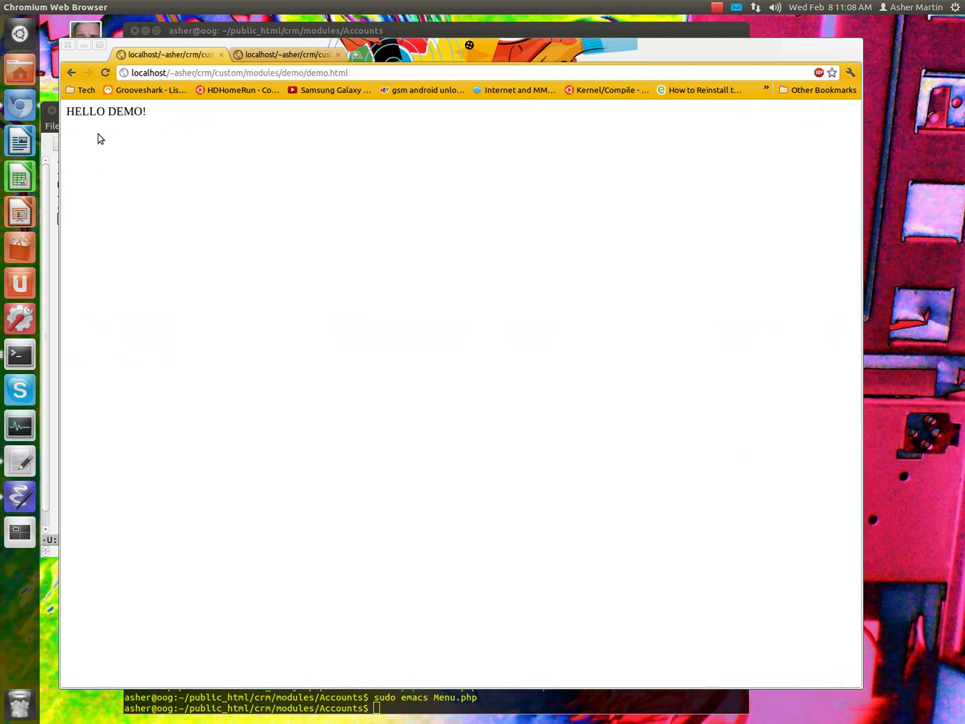
{"action": "left_click", "coordinate": [73, 74]}
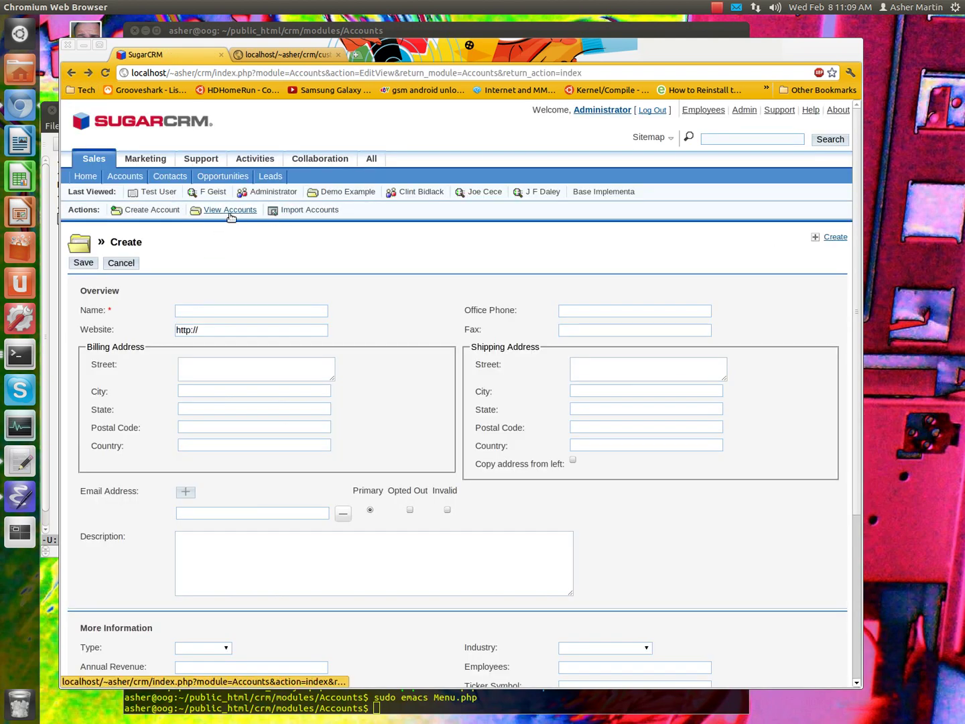
- Inspect the View Accounts link's markup, then close the developer tools
{"action": "right_click", "coordinate": [229, 213]}
{"action": "left_click", "coordinate": [265, 311]}
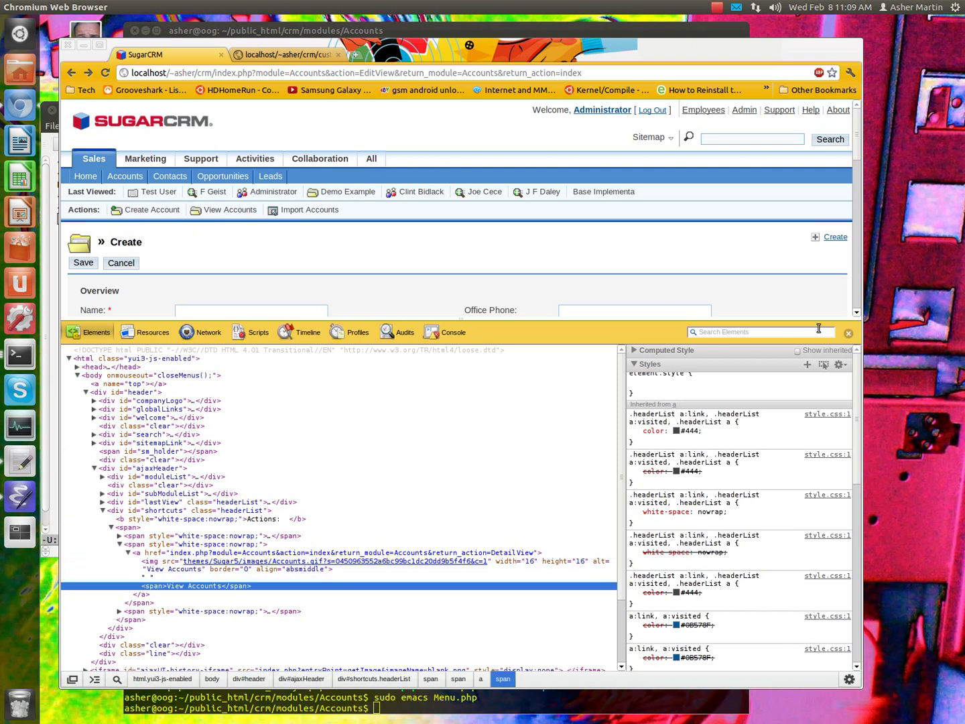
{"action": "left_click", "coordinate": [848, 333]}
{"action": "left_click", "coordinate": [717, 9]}
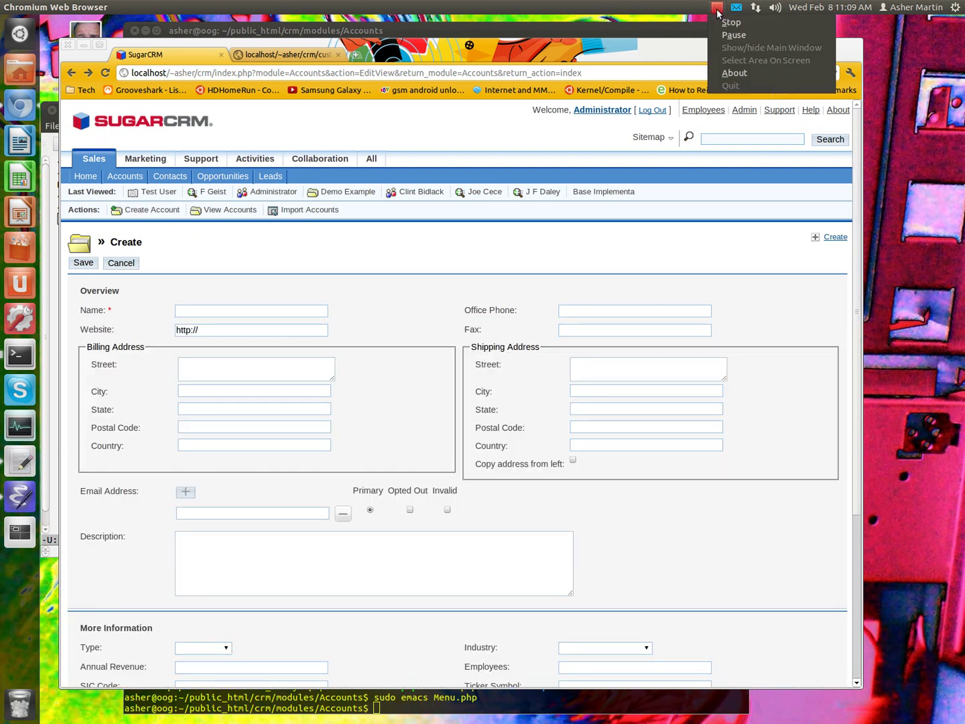